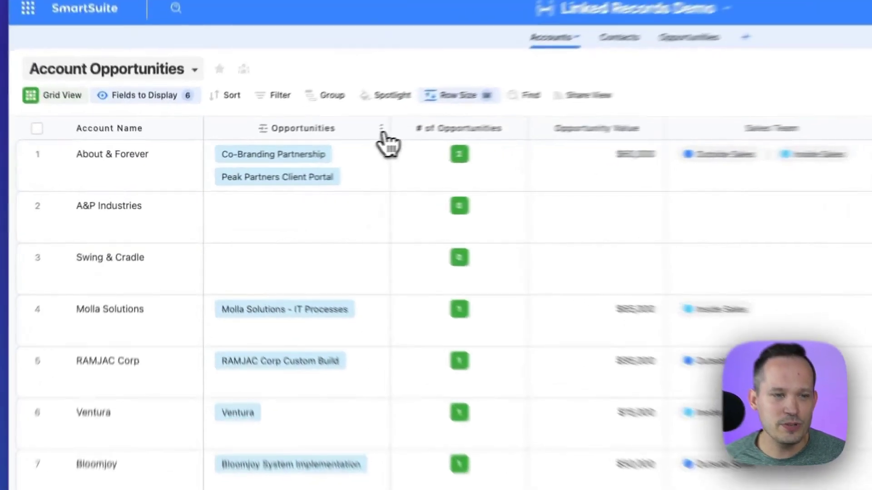
Step: Insert a Linked Record field right of the Opportunities column in the Accounts table
{"action": "left_click", "coordinate": [383, 129]}
{"action": "mouse_move", "coordinate": [303, 228]}
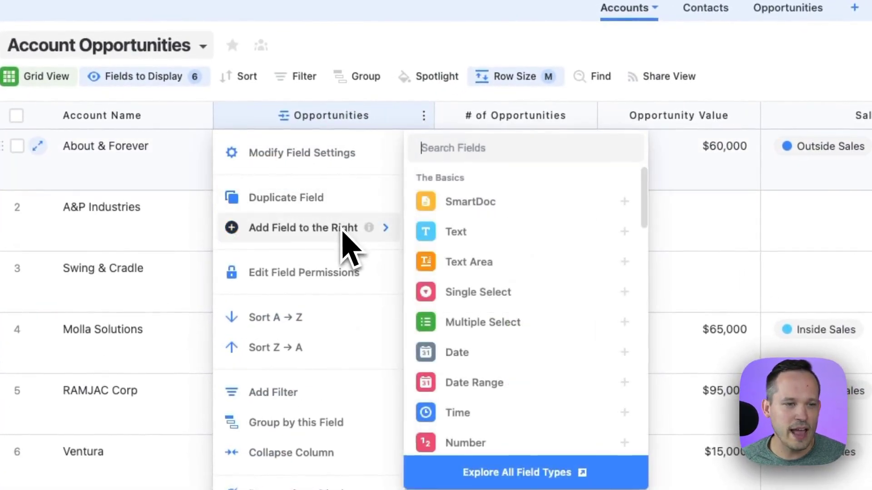
{"action": "type", "text": "link"}
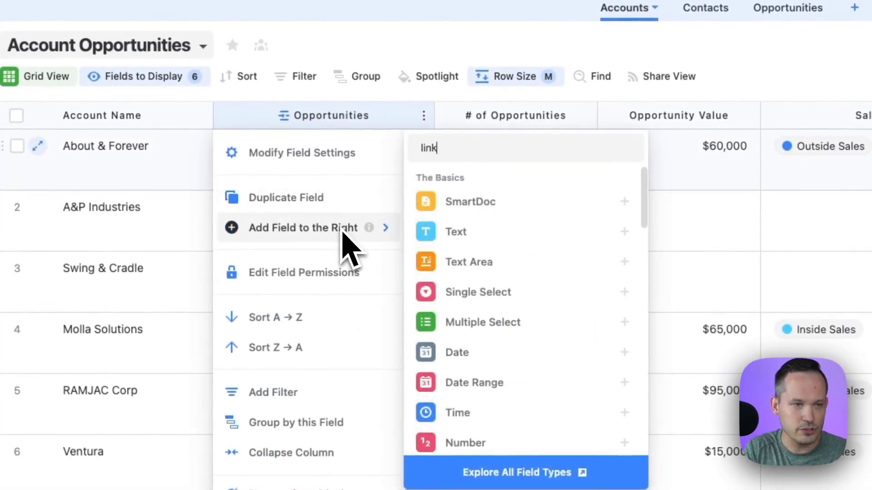
{"action": "left_click", "coordinate": [481, 231]}
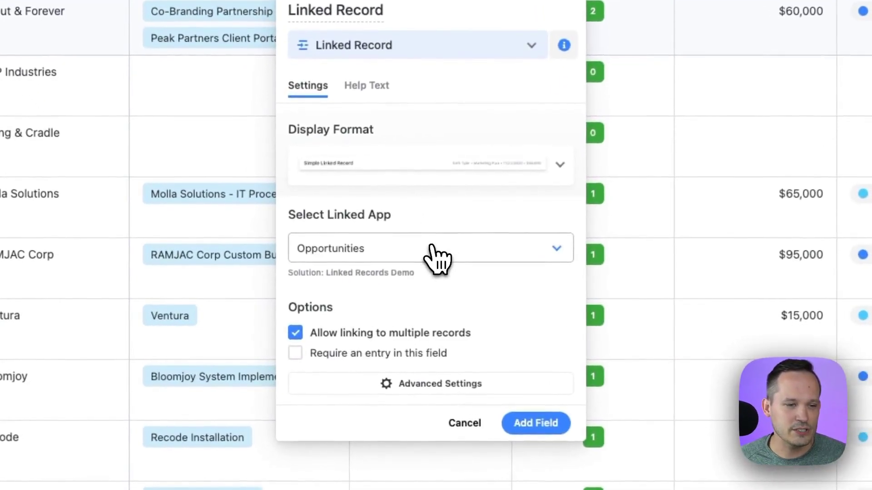
Step: Link the new field to the Contacts app, name it Contacts, and add it
{"action": "left_click", "coordinate": [437, 252]}
{"action": "scroll", "coordinate": [432, 320], "scroll_direction": "up", "scroll_amount": 1}
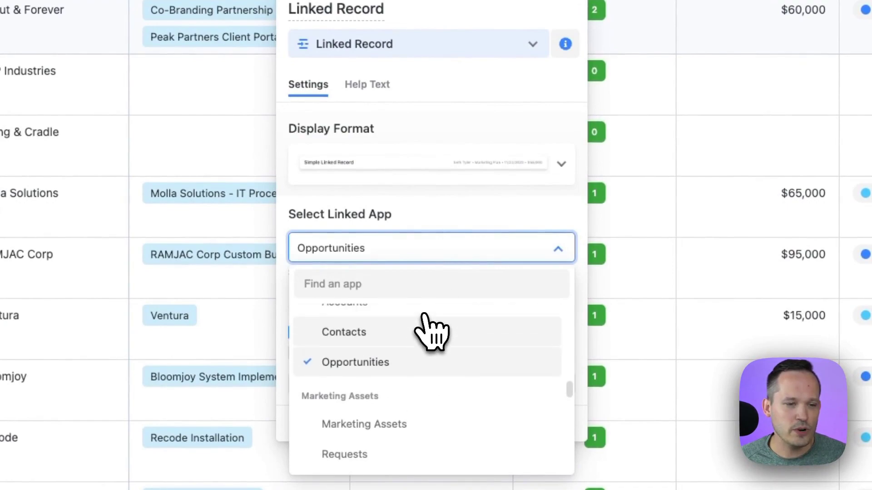
{"action": "left_click", "coordinate": [432, 332]}
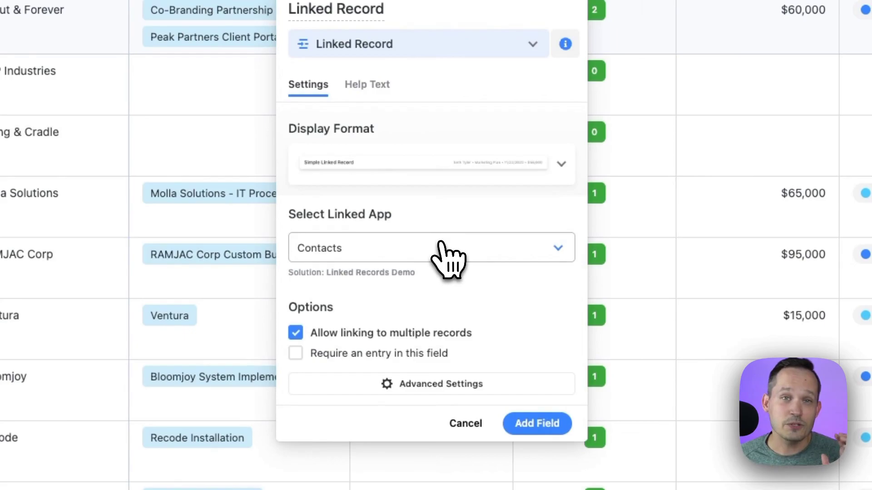
{"action": "left_click", "coordinate": [443, 252]}
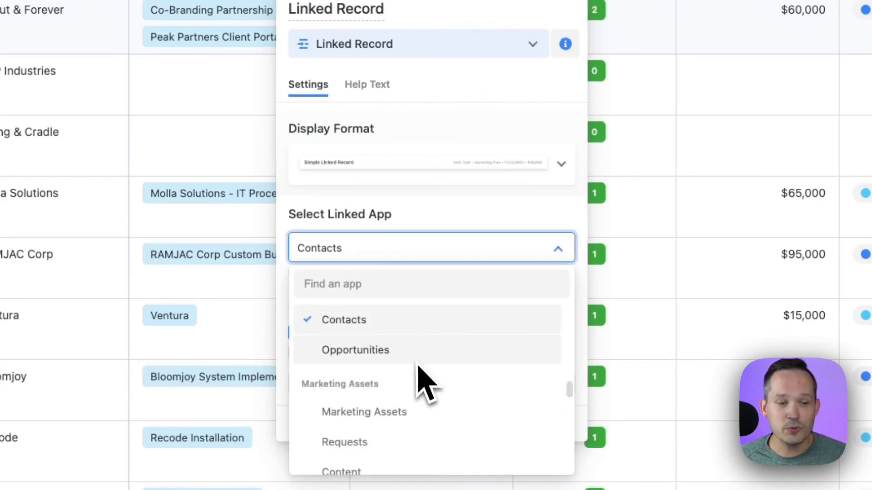
{"action": "scroll", "coordinate": [417, 368], "scroll_direction": "down", "scroll_amount": 1}
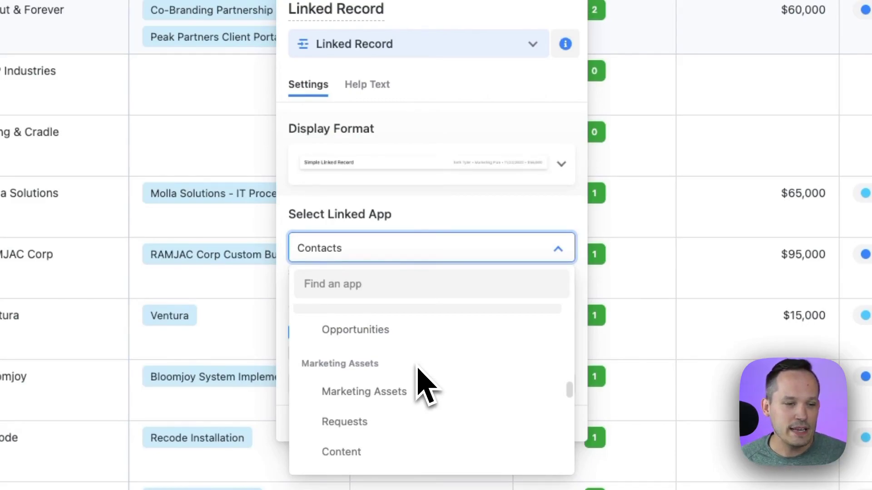
{"action": "scroll", "coordinate": [417, 372], "scroll_direction": "up", "scroll_amount": 2}
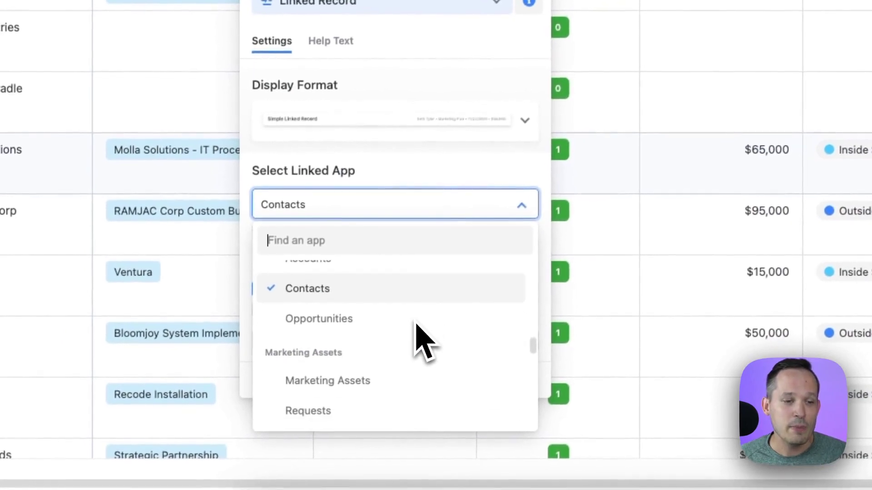
{"action": "scroll", "coordinate": [419, 338], "scroll_direction": "down", "scroll_amount": 2}
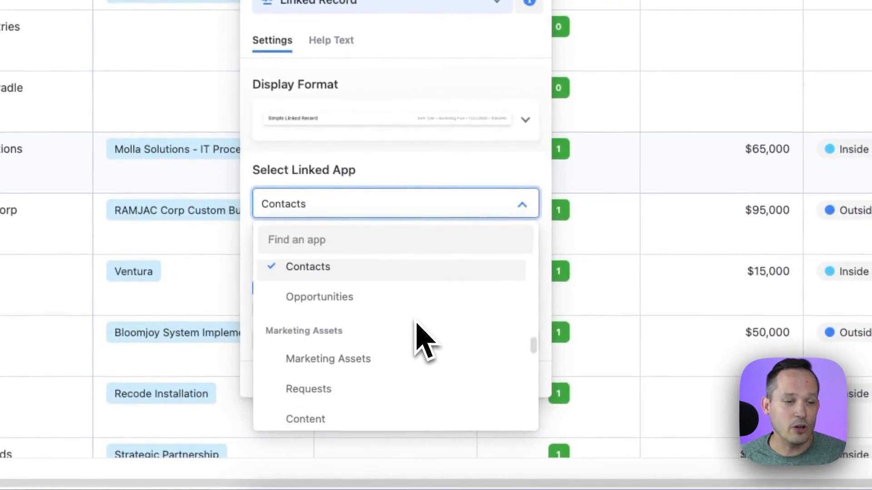
{"action": "scroll", "coordinate": [327, 362], "scroll_direction": "down", "scroll_amount": 1}
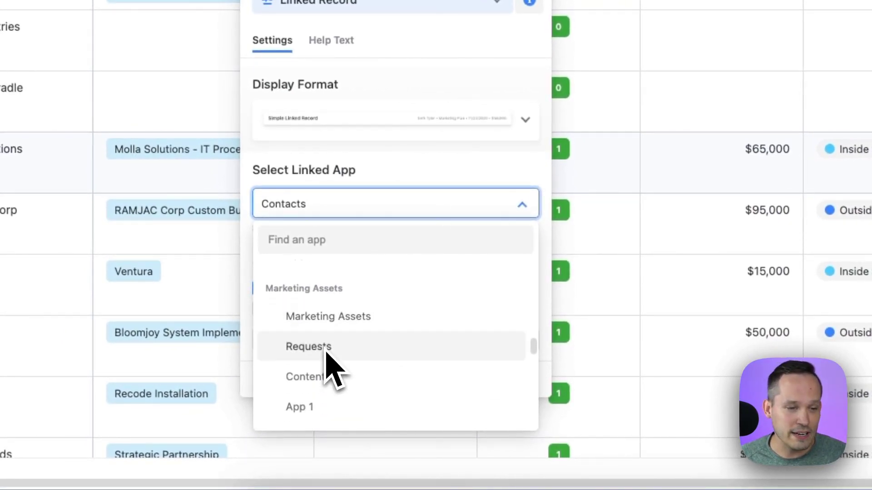
{"action": "scroll", "coordinate": [330, 365], "scroll_direction": "up", "scroll_amount": 2}
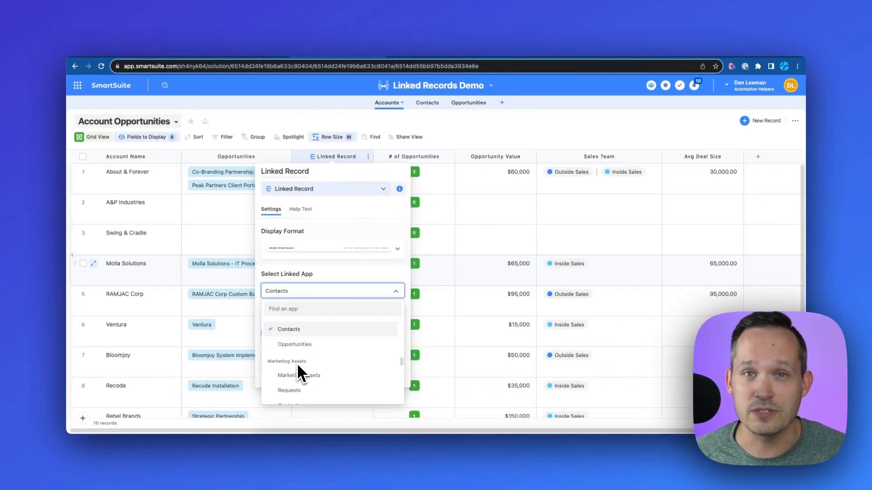
{"action": "left_click", "coordinate": [296, 363]}
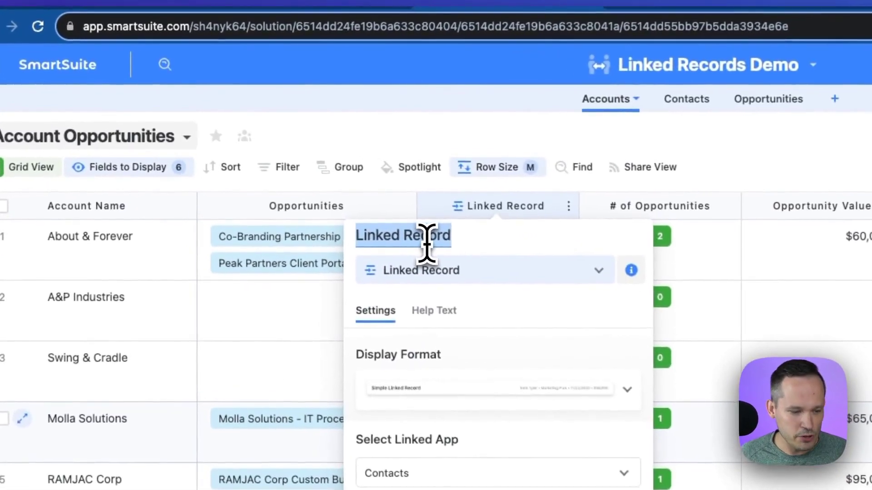
{"action": "left_click", "coordinate": [295, 171]}
{"action": "type", "text": "Contacts"}
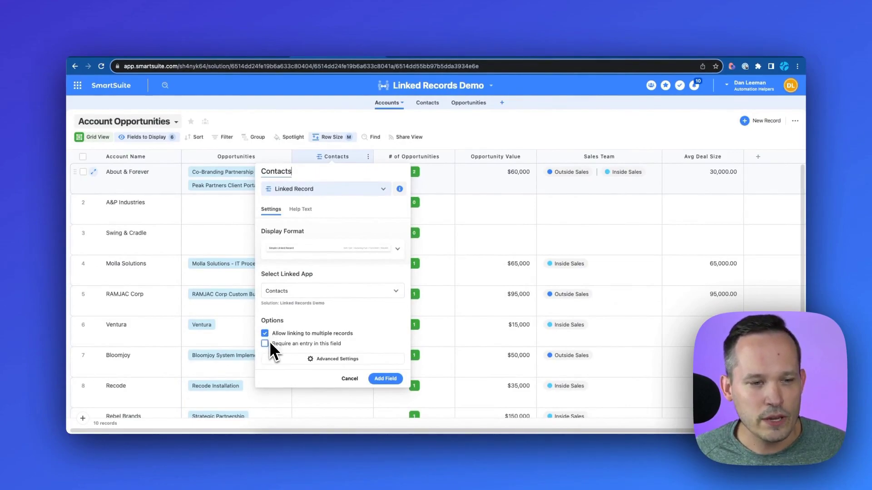
{"action": "left_click", "coordinate": [385, 380]}
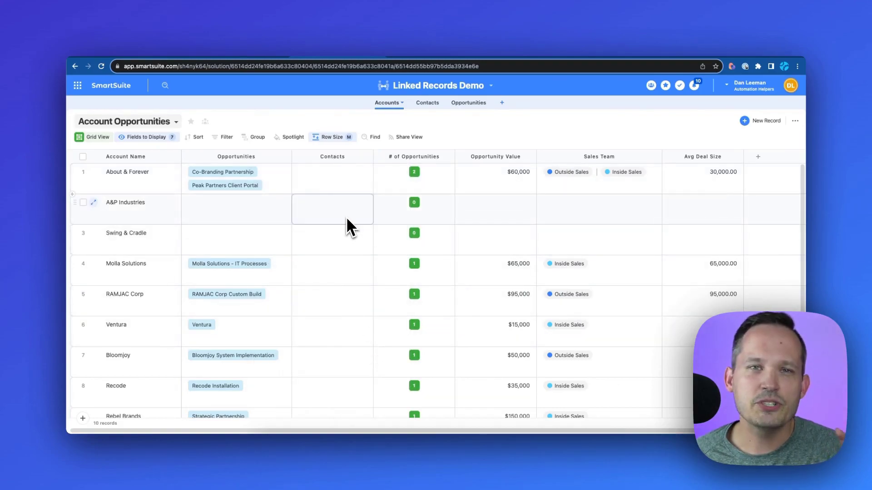
{"action": "left_click", "coordinate": [334, 181]}
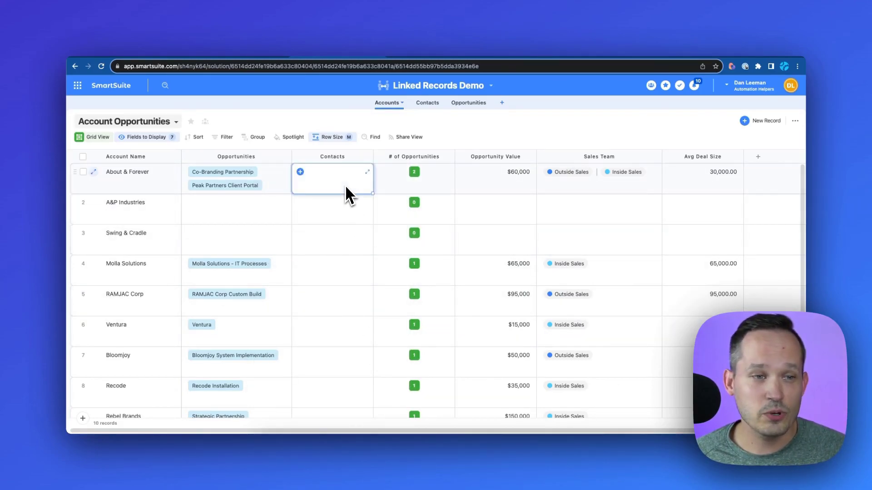
{"action": "left_click", "coordinate": [300, 171]}
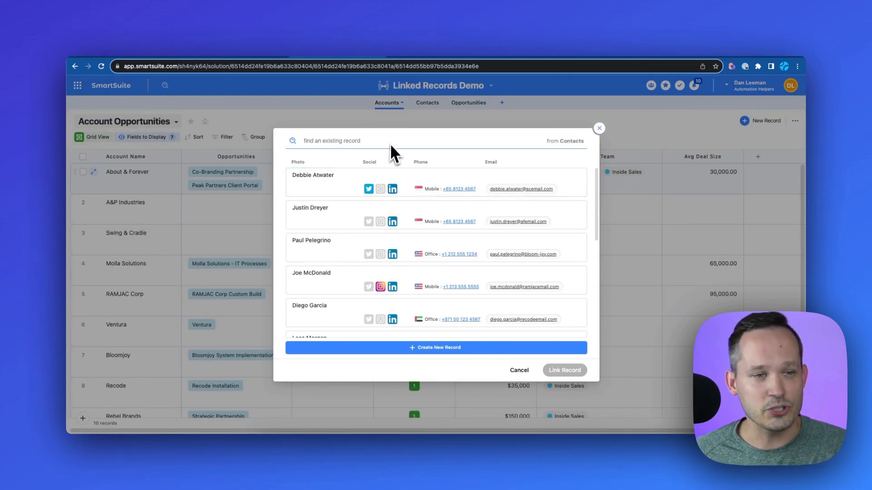
{"action": "left_click", "coordinate": [361, 180]}
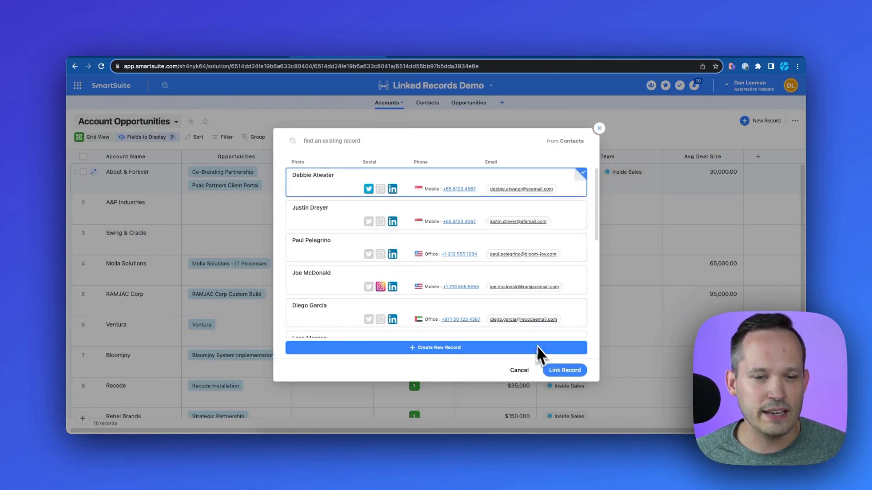
{"action": "left_click", "coordinate": [564, 369]}
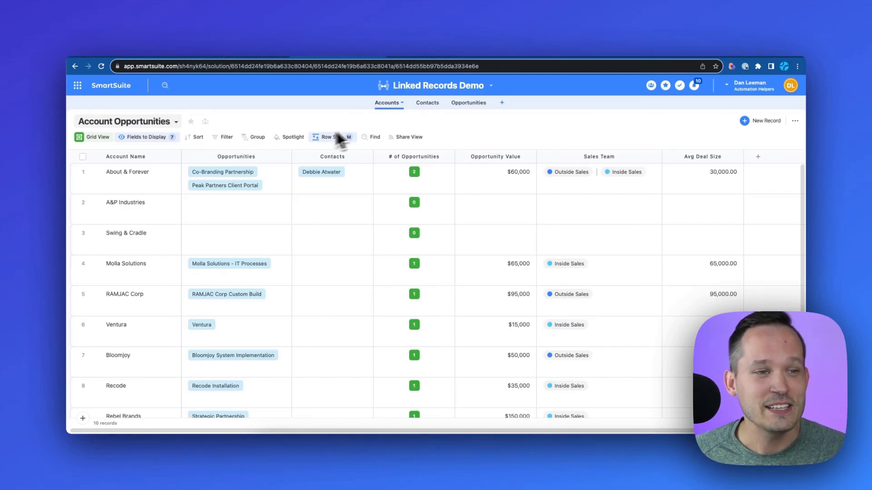
{"action": "mouse_move", "coordinate": [235, 178]}
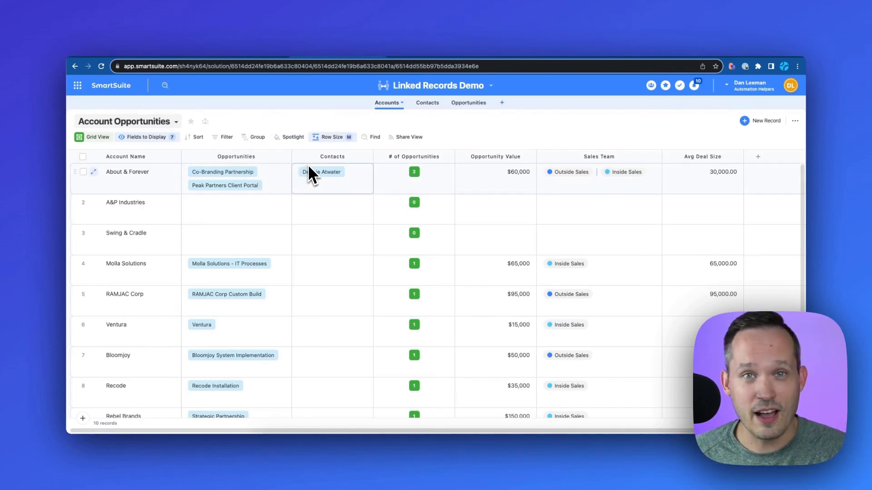
Step: Show the Link to Accounts column in the Contacts table's displayed fields
{"action": "left_click", "coordinate": [423, 103]}
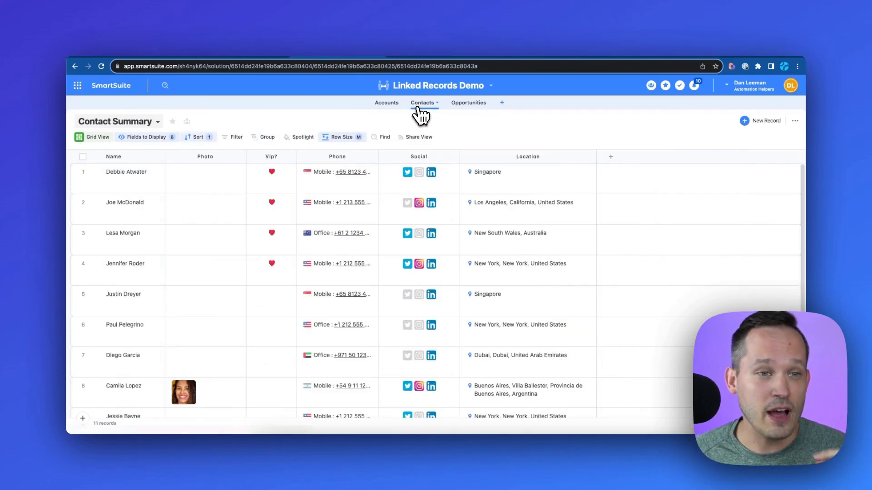
{"action": "left_click", "coordinate": [143, 137]}
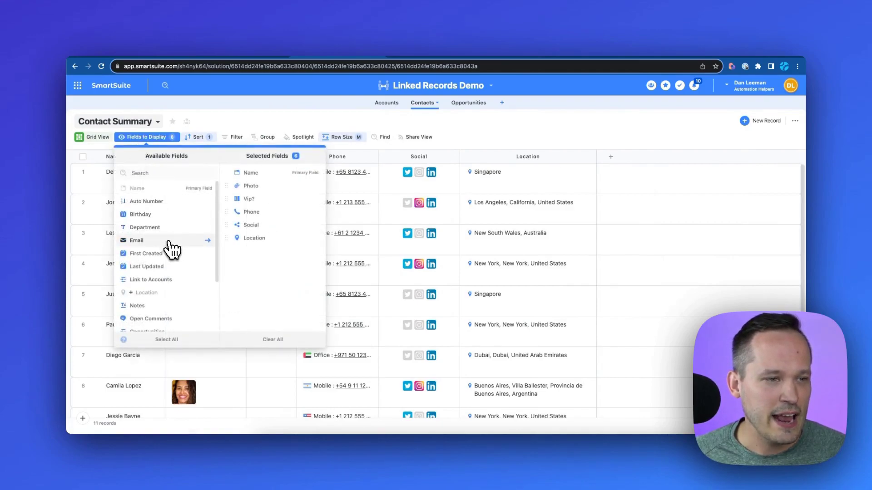
{"action": "left_click", "coordinate": [150, 269]}
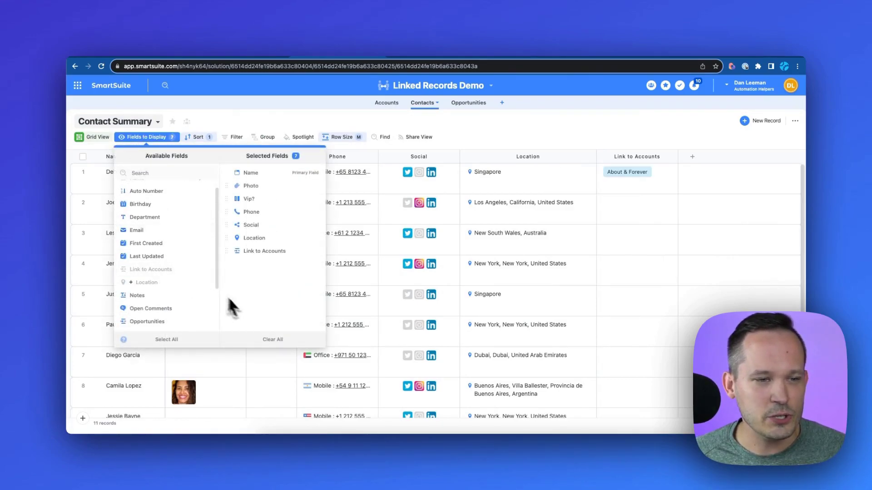
{"action": "left_click", "coordinate": [564, 135]}
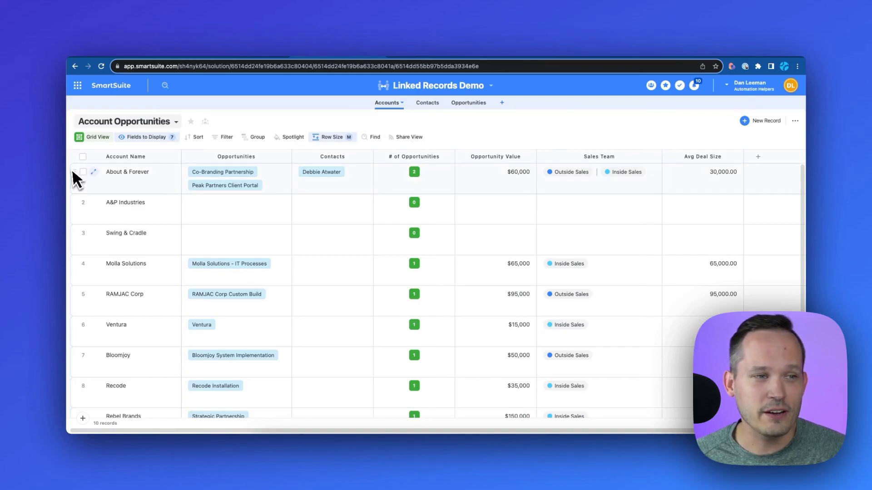
Step: Set the Contacts field's display format to Expanded on the About & Forever record
{"action": "left_click", "coordinate": [95, 178]}
{"action": "scroll", "coordinate": [367, 267], "scroll_direction": "down", "scroll_amount": 3}
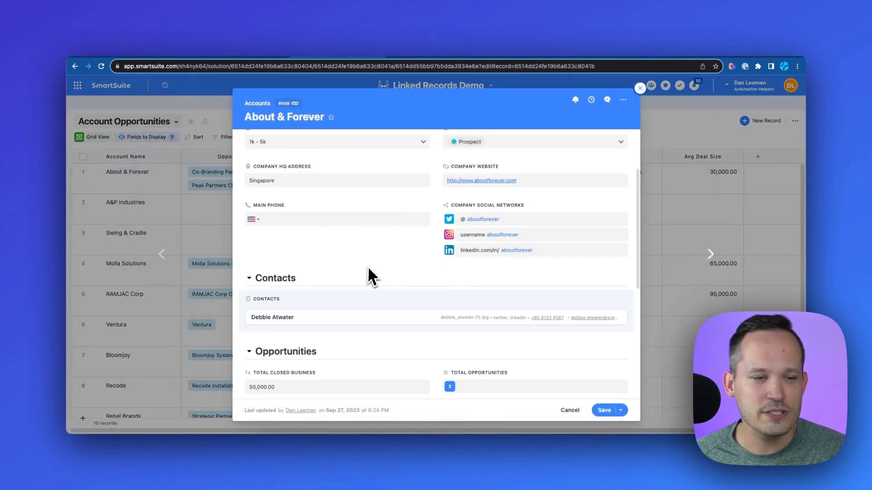
{"action": "scroll", "coordinate": [368, 267], "scroll_direction": "down", "scroll_amount": 2}
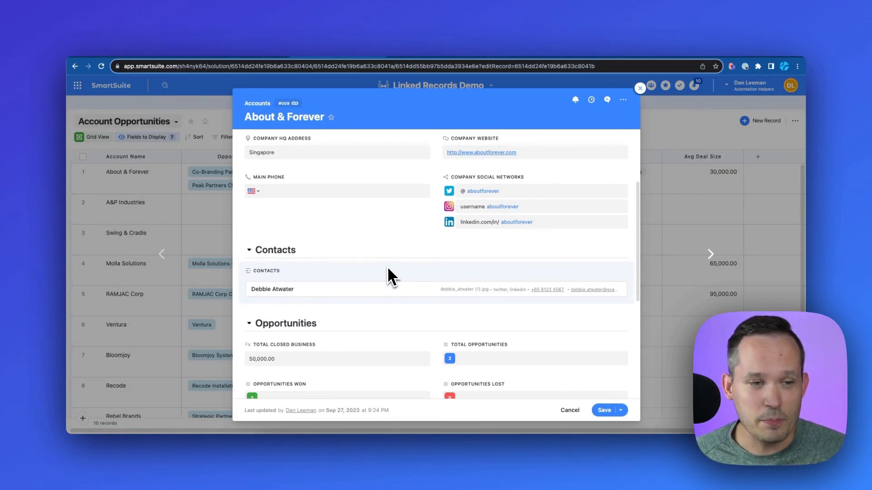
{"action": "mouse_move", "coordinate": [436, 299]}
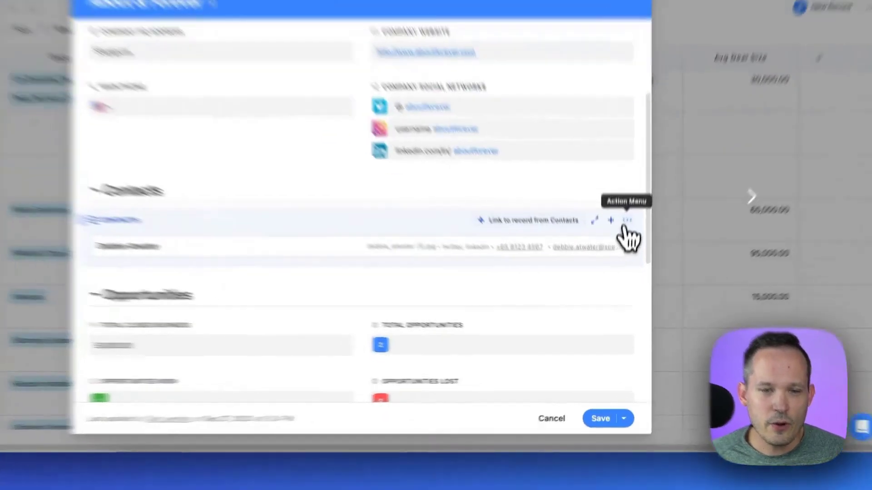
{"action": "left_click", "coordinate": [622, 270]}
{"action": "left_click", "coordinate": [578, 302]}
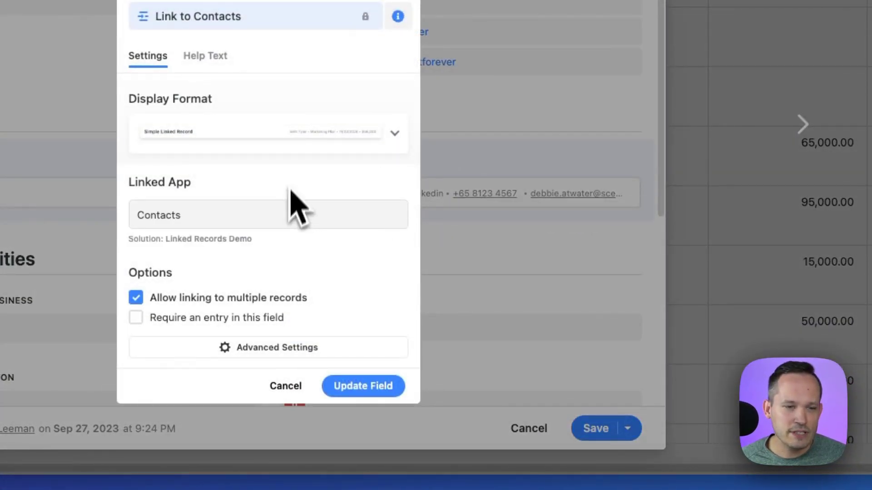
{"action": "left_click", "coordinate": [302, 136]}
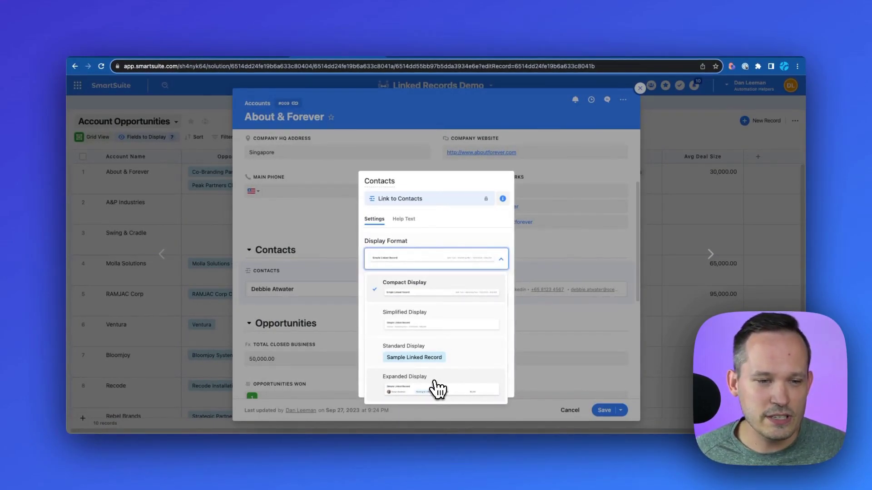
{"action": "left_click", "coordinate": [438, 391]}
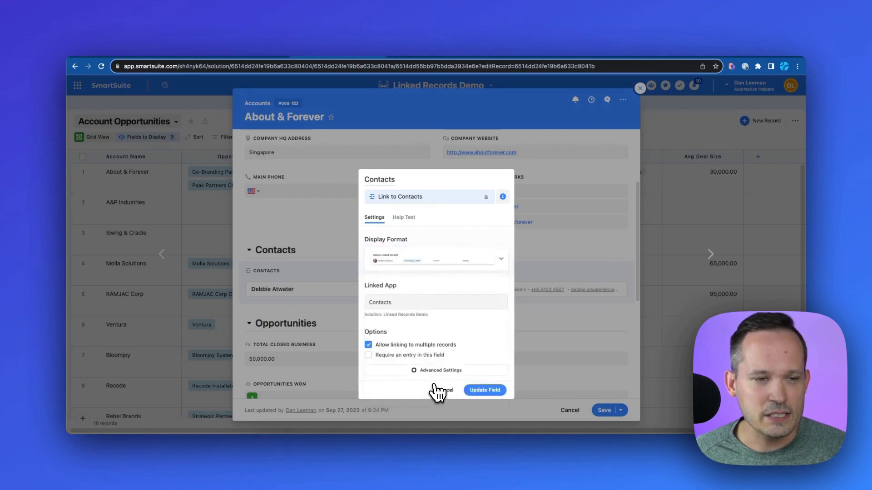
{"action": "left_click", "coordinate": [484, 390]}
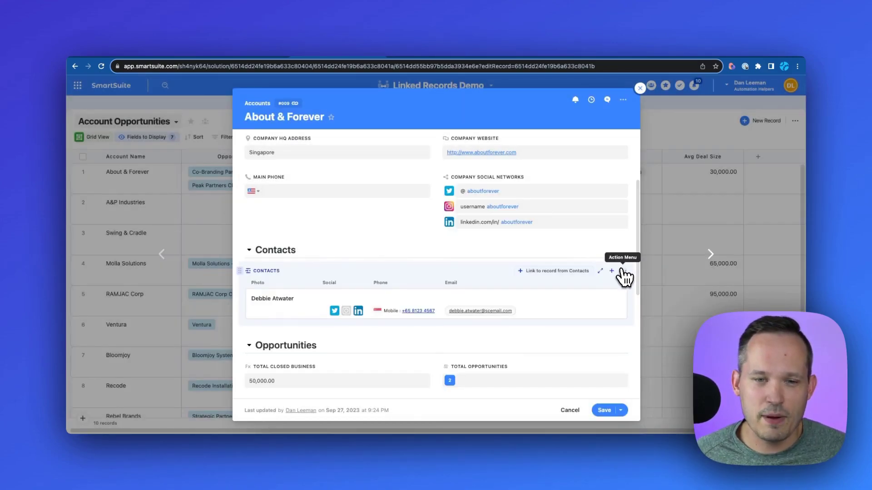
Step: Bring up the Contacts field's advanced settings list of displayed fields
{"action": "left_click", "coordinate": [625, 271]}
{"action": "left_click", "coordinate": [582, 293]}
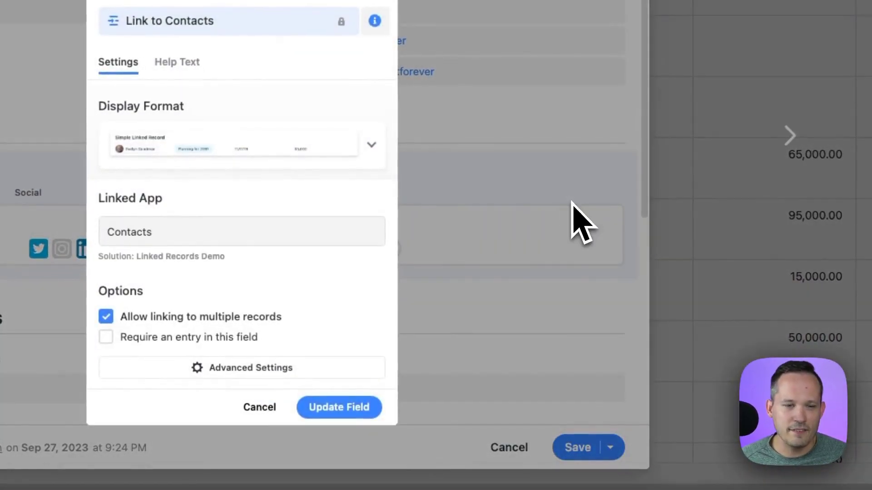
{"action": "left_click", "coordinate": [272, 367]}
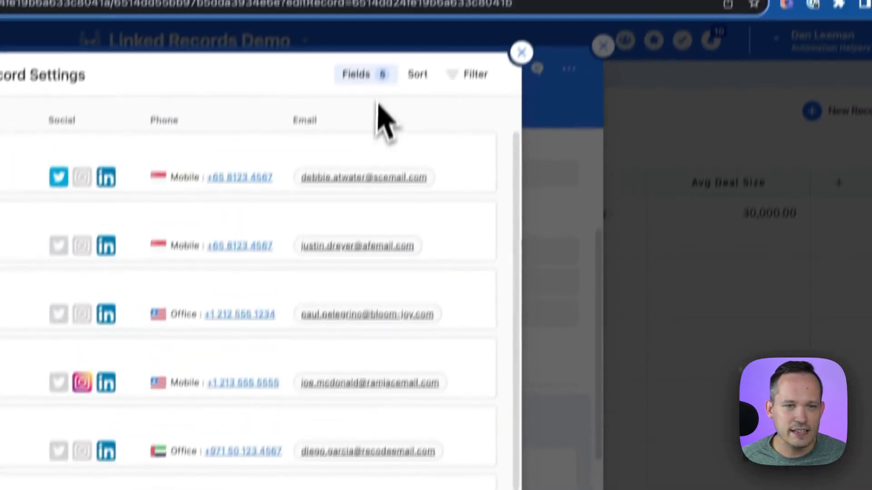
{"action": "left_click", "coordinate": [358, 118]}
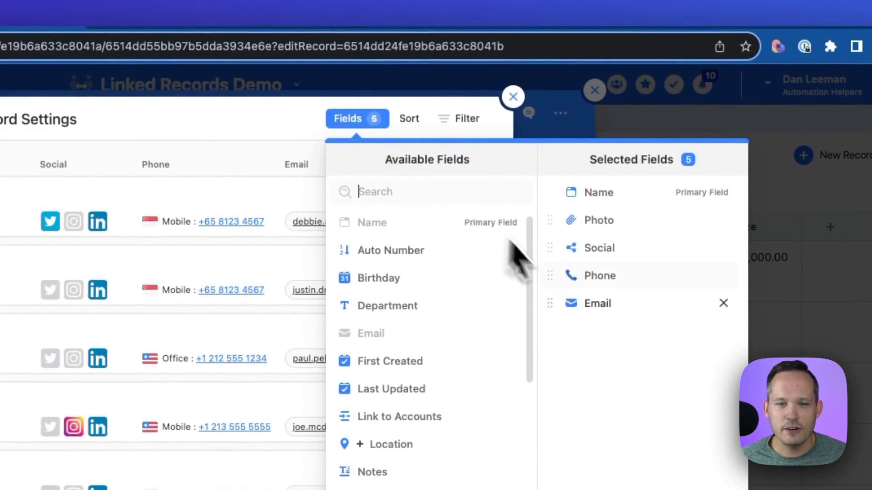
Step: Move Email above Phone in the Contacts field's selected fields
{"action": "left_click_drag", "start_coordinate": [552, 302], "coordinate": [550, 274]}
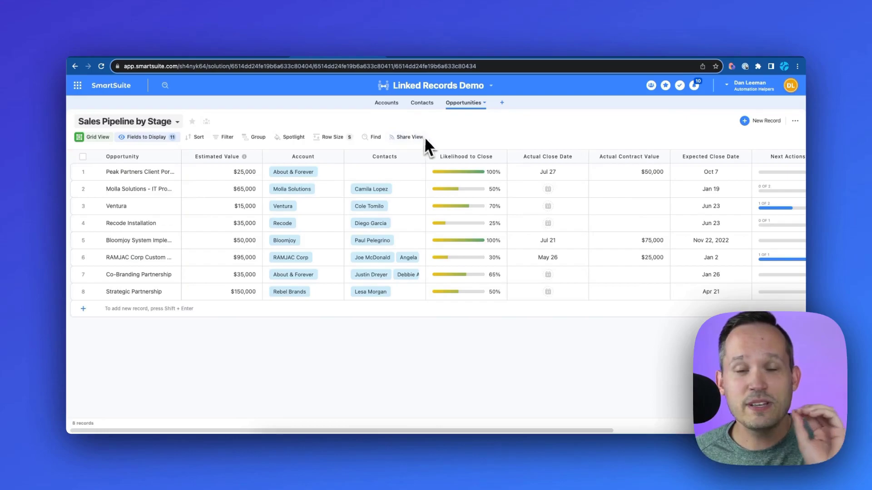
{"action": "mouse_move", "coordinate": [303, 172]}
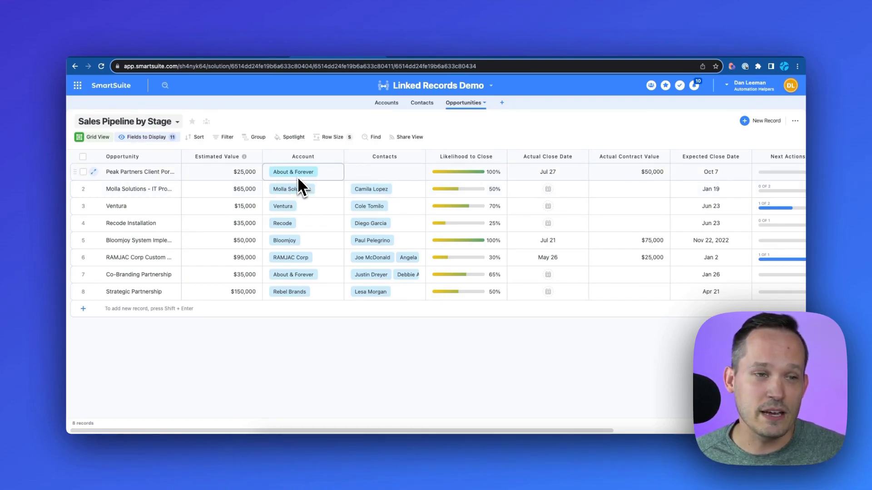
Step: Filter the first opportunity's contact picker: Link to Accounts is exactly Dynamic Filter > Account
{"action": "left_click", "coordinate": [360, 171]}
{"action": "left_click", "coordinate": [359, 172]}
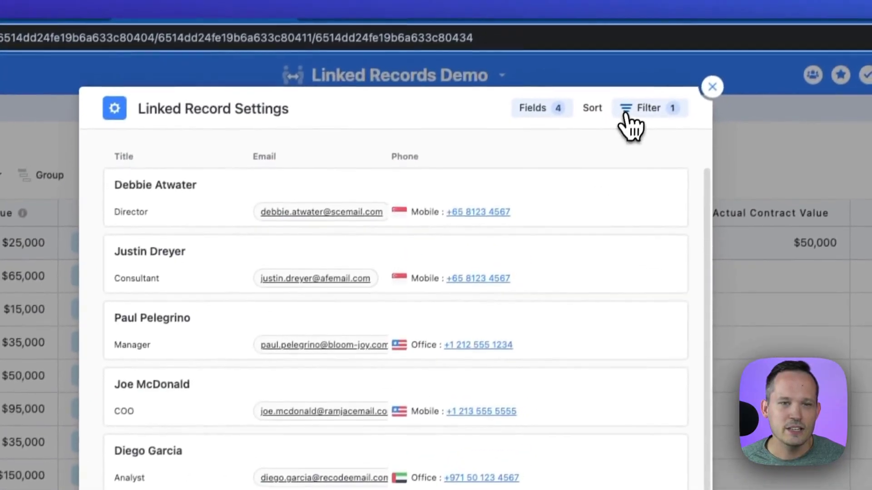
{"action": "left_click", "coordinate": [647, 108]}
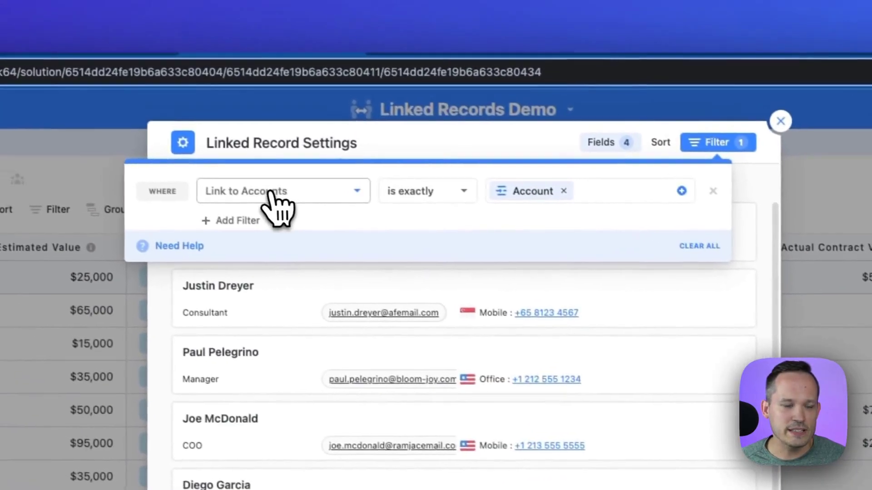
{"action": "left_click", "coordinate": [276, 194]}
{"action": "left_click", "coordinate": [477, 242]}
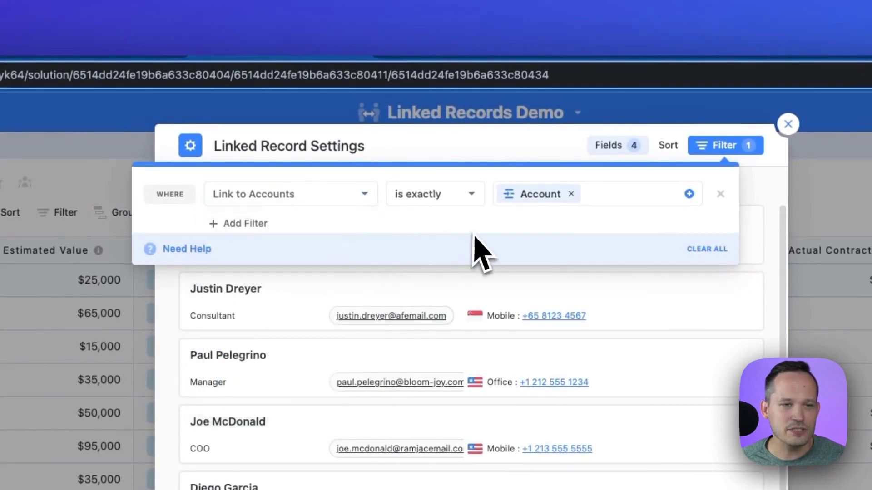
{"action": "left_click", "coordinate": [571, 195]}
{"action": "left_click", "coordinate": [565, 196]}
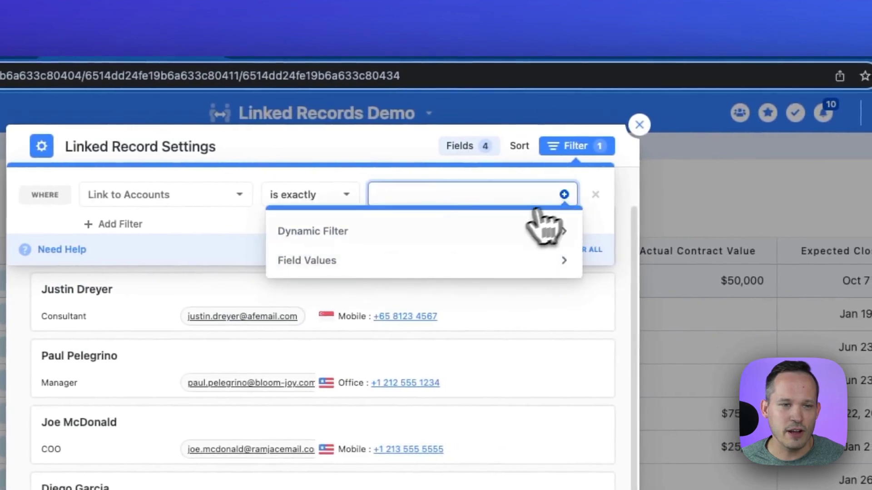
{"action": "left_click", "coordinate": [454, 234]}
{"action": "left_click", "coordinate": [341, 257]}
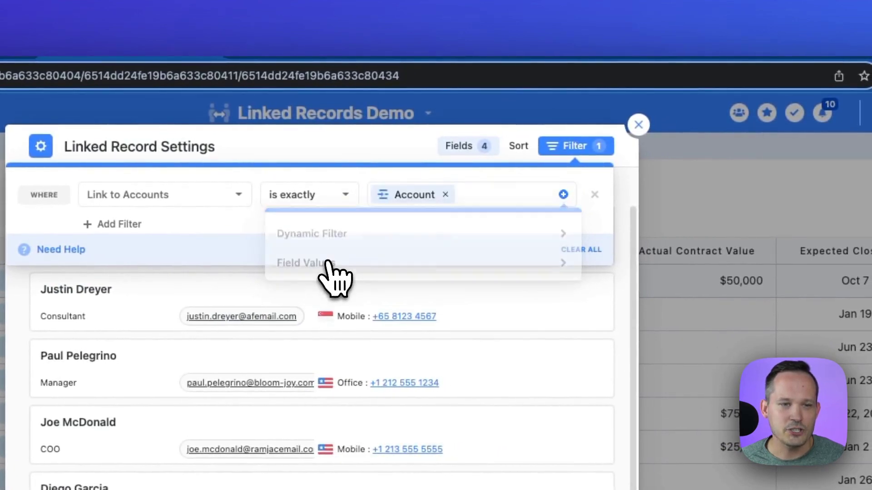